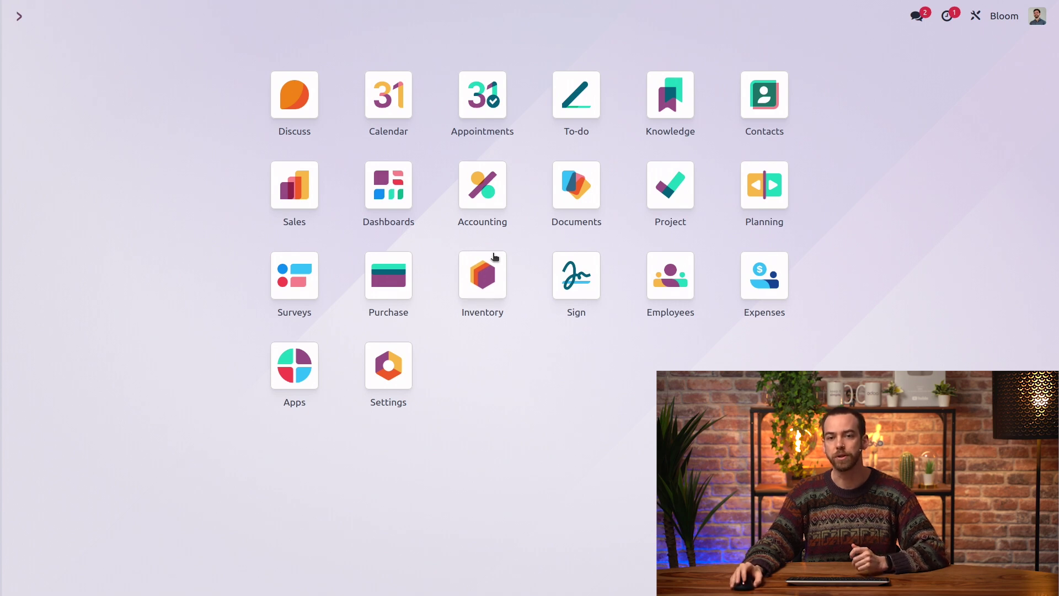
Add a journal named 'Tax closing', type Miscellaneous, short code TAX, and save it
{"action": "left_click", "coordinate": [487, 190]}
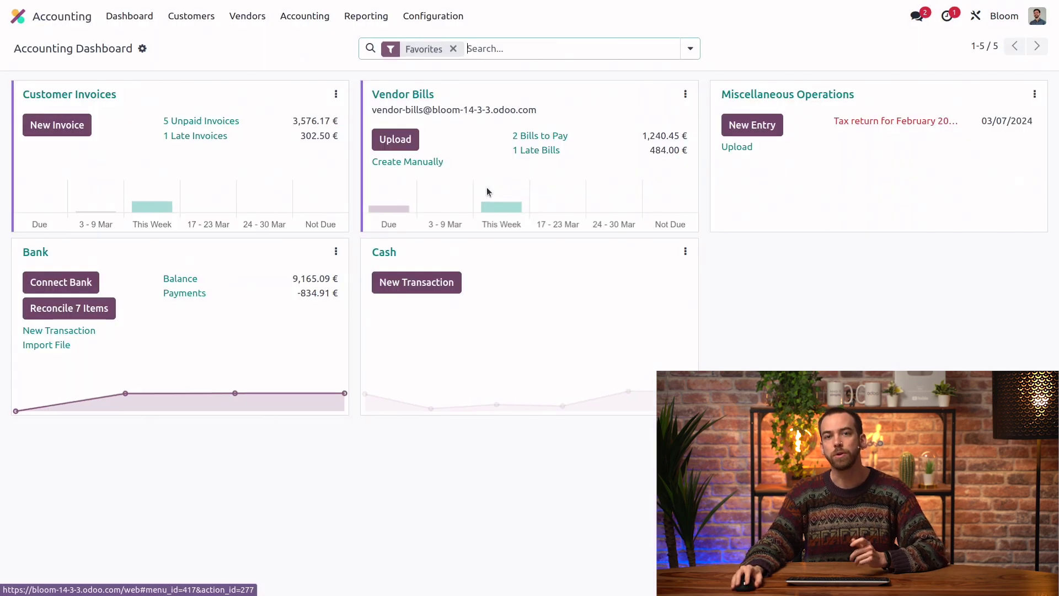
{"action": "left_click", "coordinate": [431, 16]}
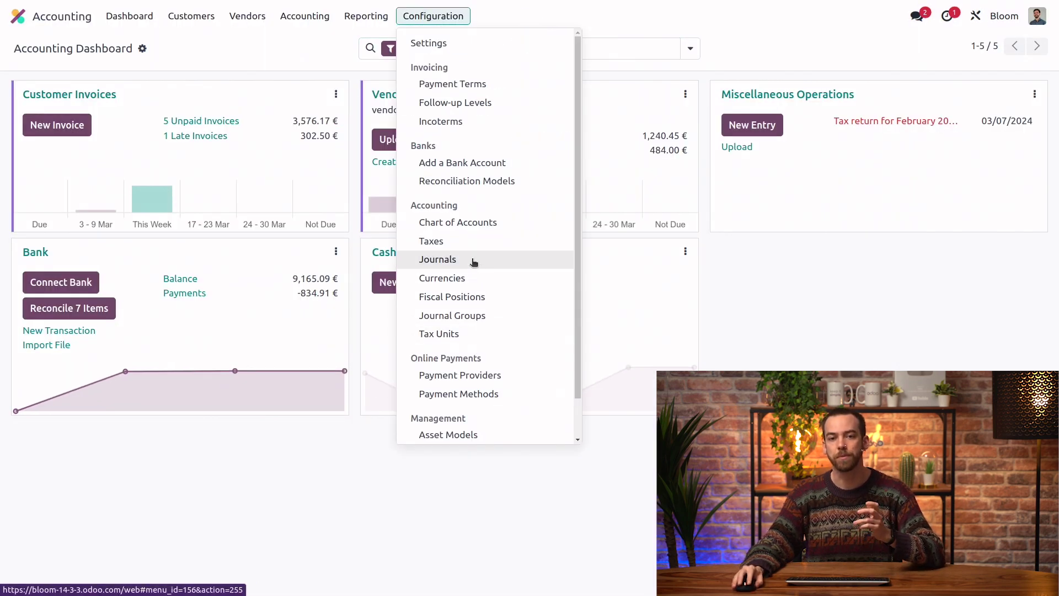
{"action": "left_click", "coordinate": [472, 260]}
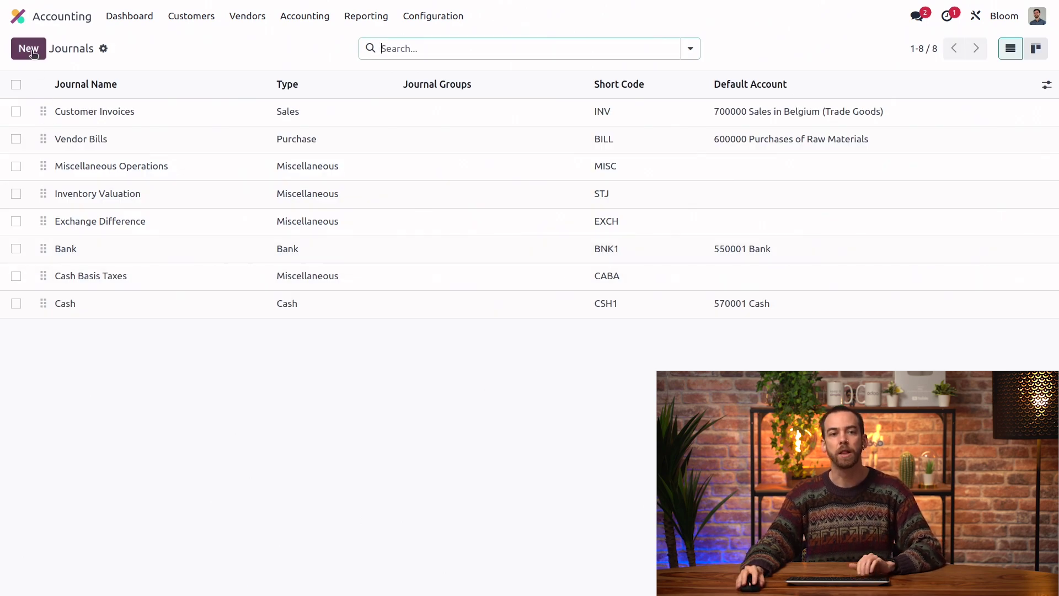
{"action": "left_click", "coordinate": [34, 53]}
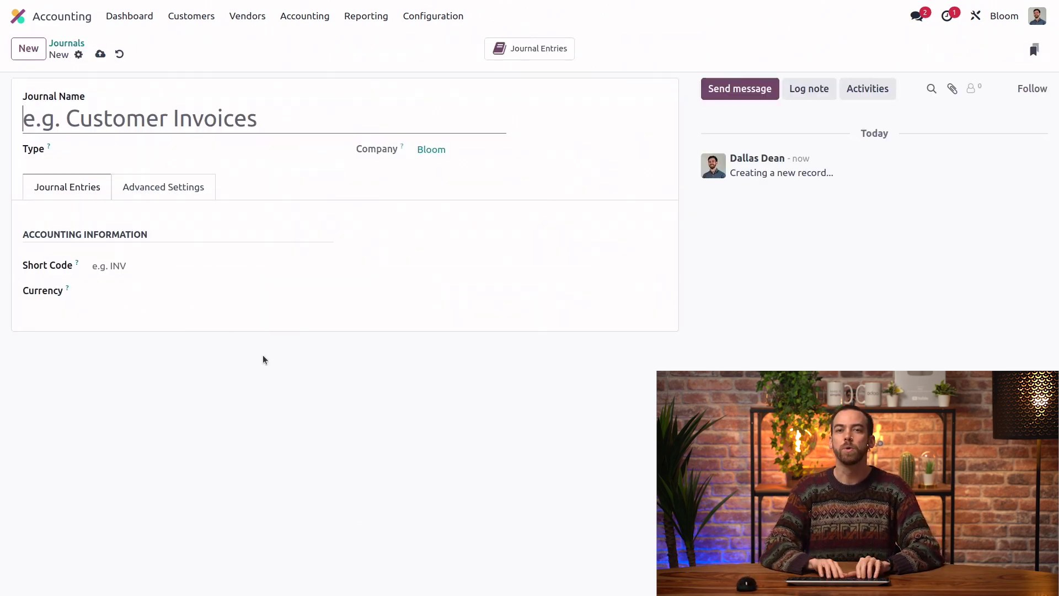
{"action": "type", "text": "Tax closing"}
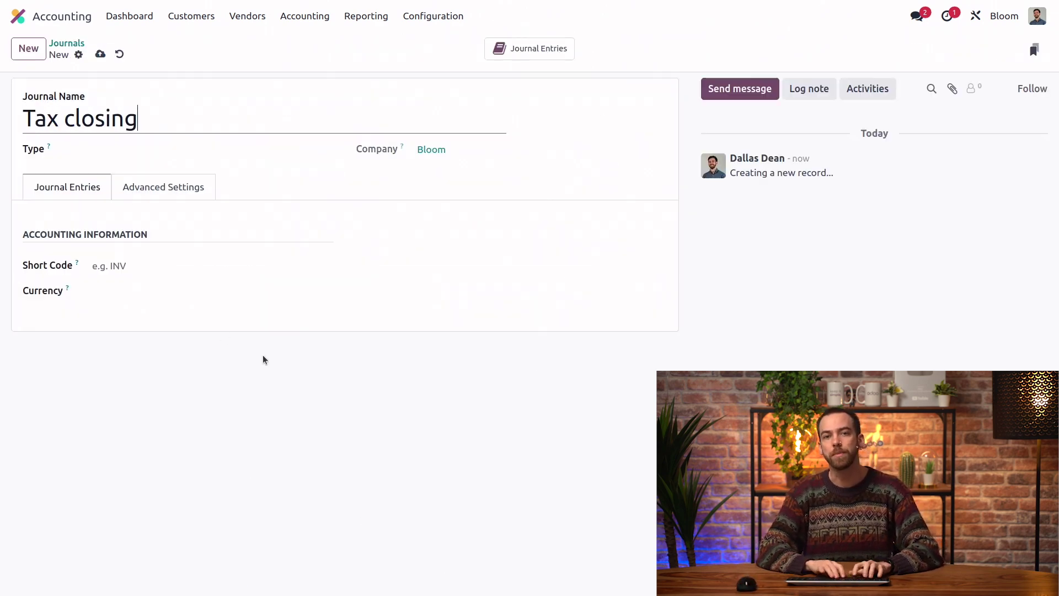
{"action": "left_click", "coordinate": [148, 148]}
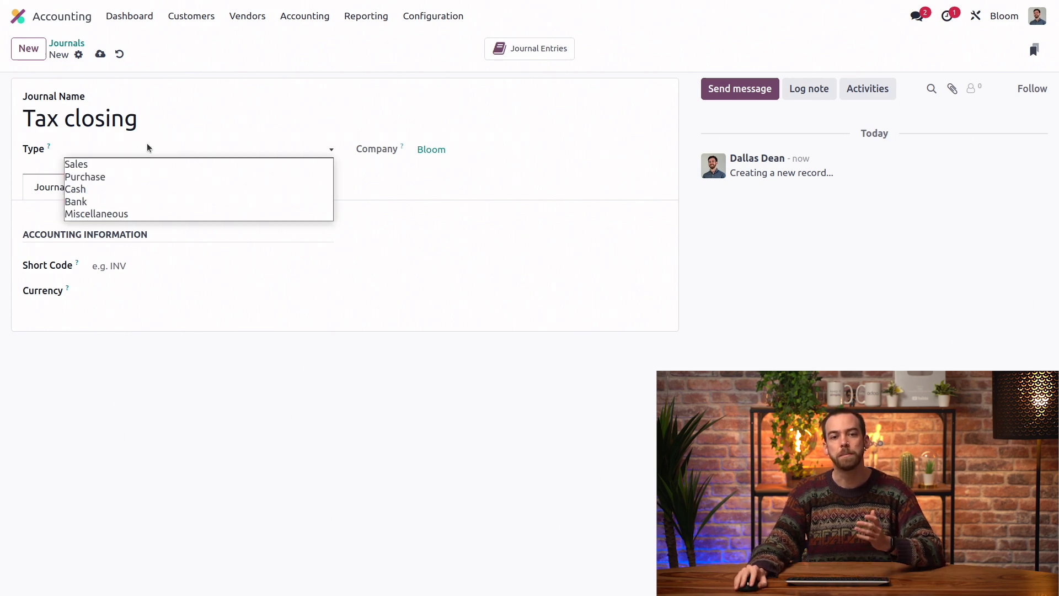
{"action": "left_click", "coordinate": [152, 214]}
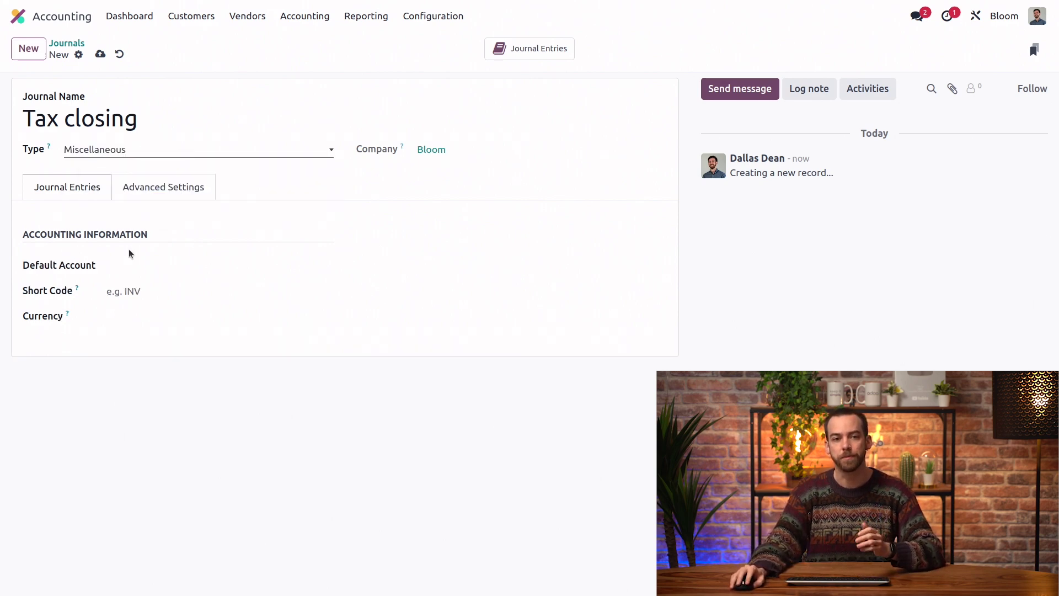
{"action": "left_click", "coordinate": [149, 298]}
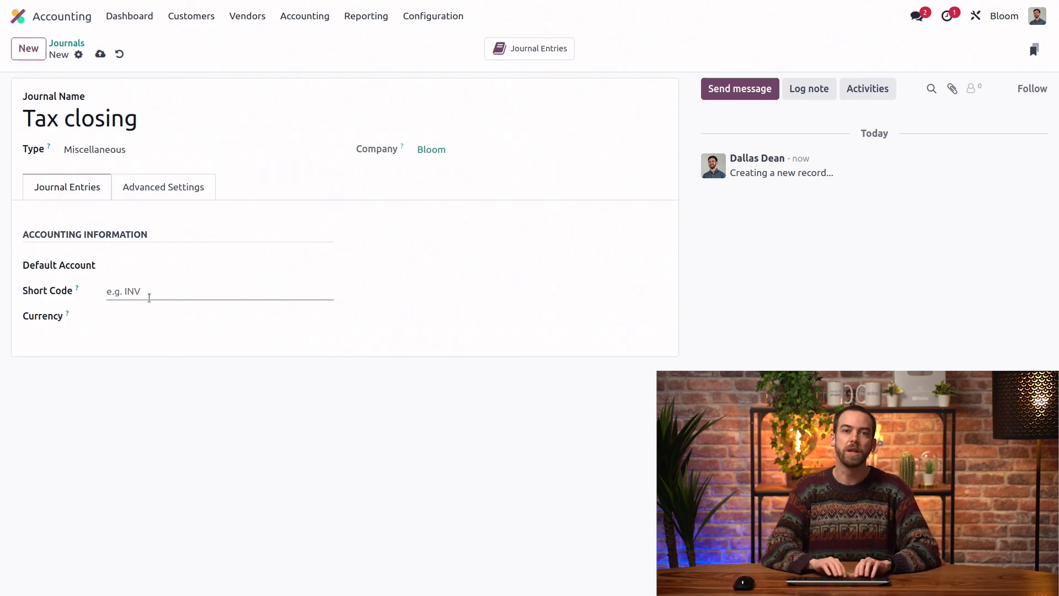
{"action": "type", "text": "TAX"}
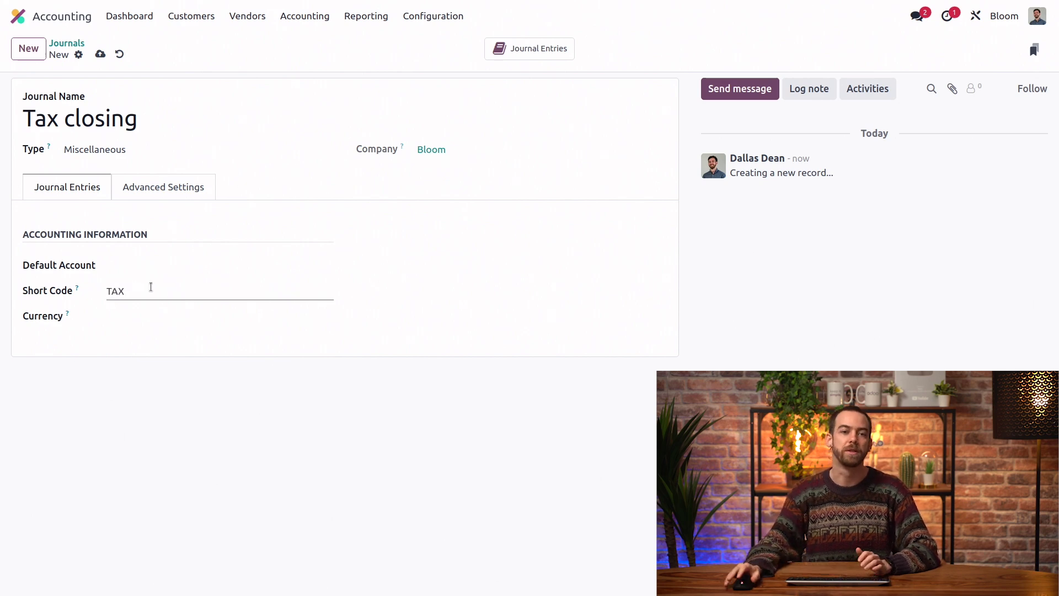
{"action": "left_click", "coordinate": [100, 53]}
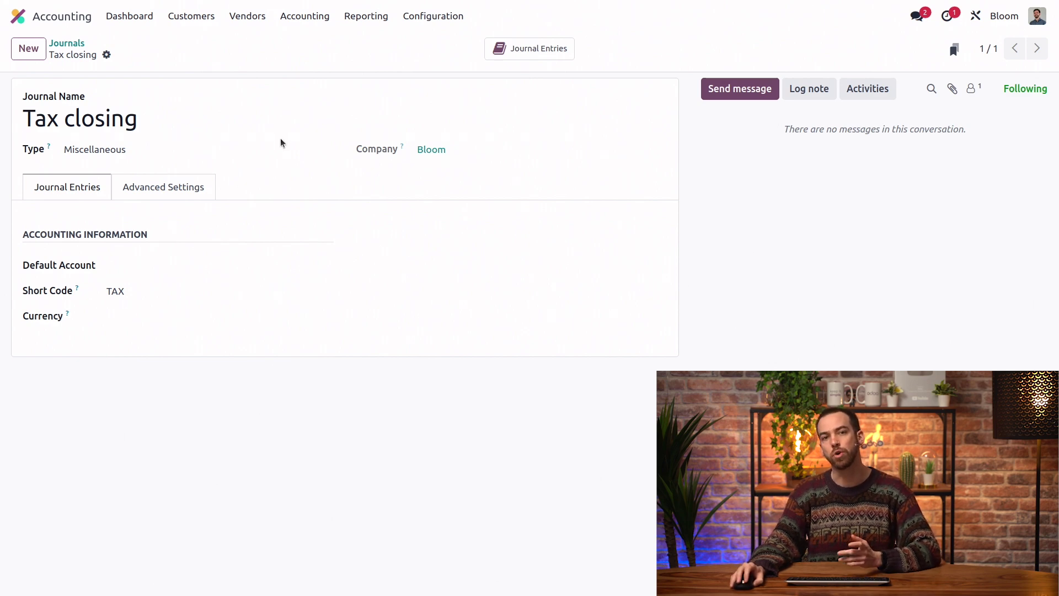
Set Tax closing as the Tax Return Periodicity journal in Accounting settings and save
{"action": "left_click", "coordinate": [433, 16]}
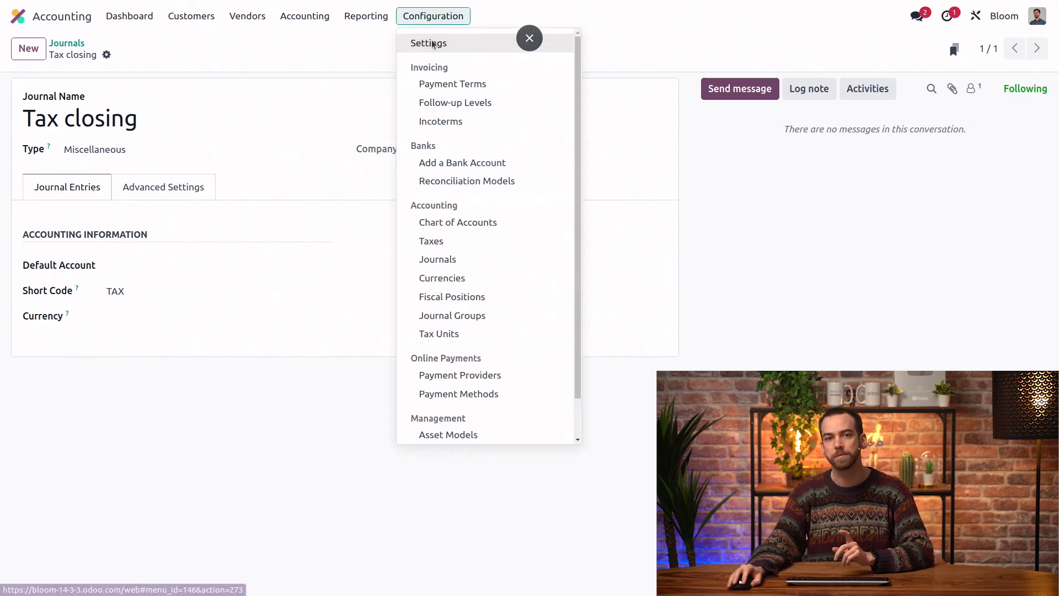
{"action": "left_click", "coordinate": [433, 42]}
{"action": "scroll", "coordinate": [539, 357], "scroll_direction": "down", "scroll_amount": 2}
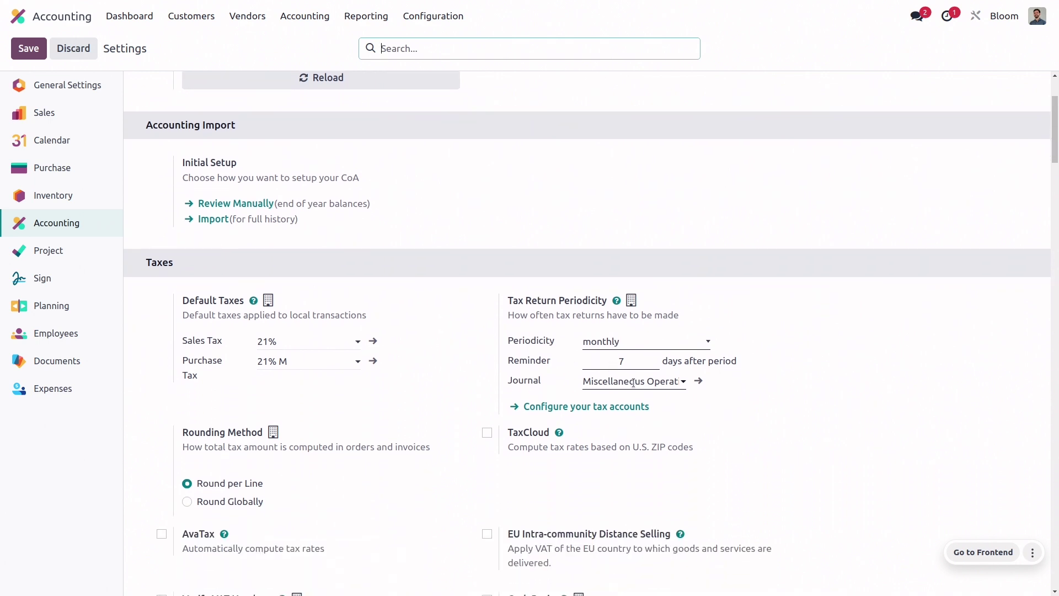
{"action": "left_click", "coordinate": [633, 382]}
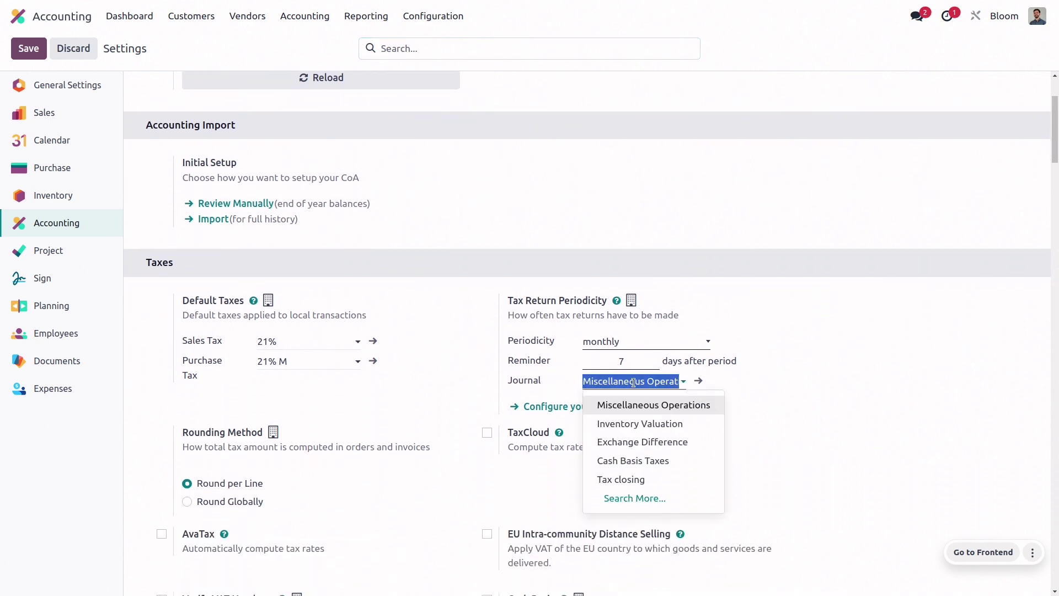
{"action": "left_click", "coordinate": [645, 480]}
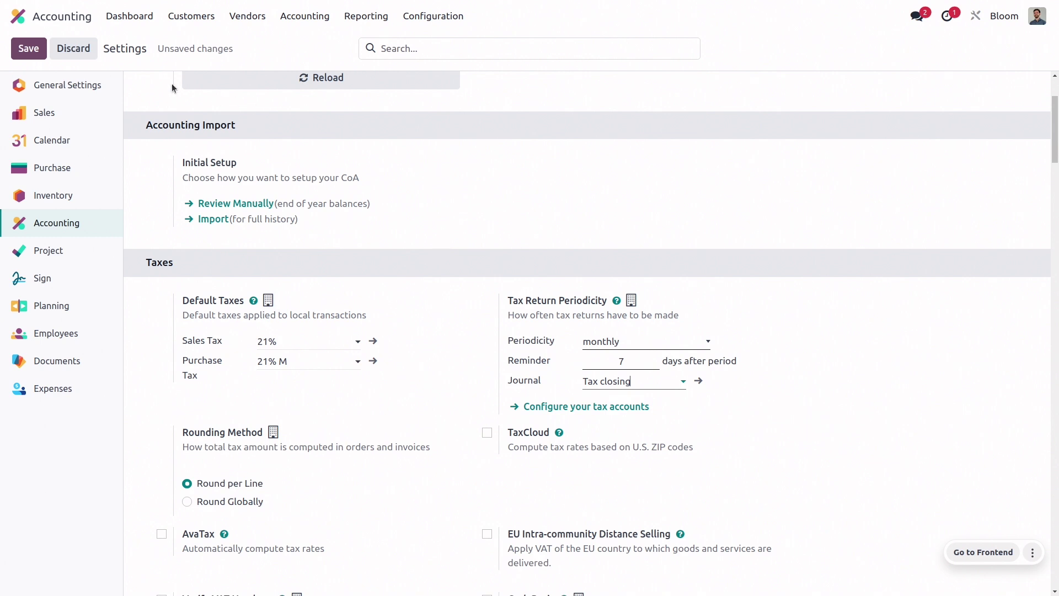
{"action": "left_click", "coordinate": [29, 49]}
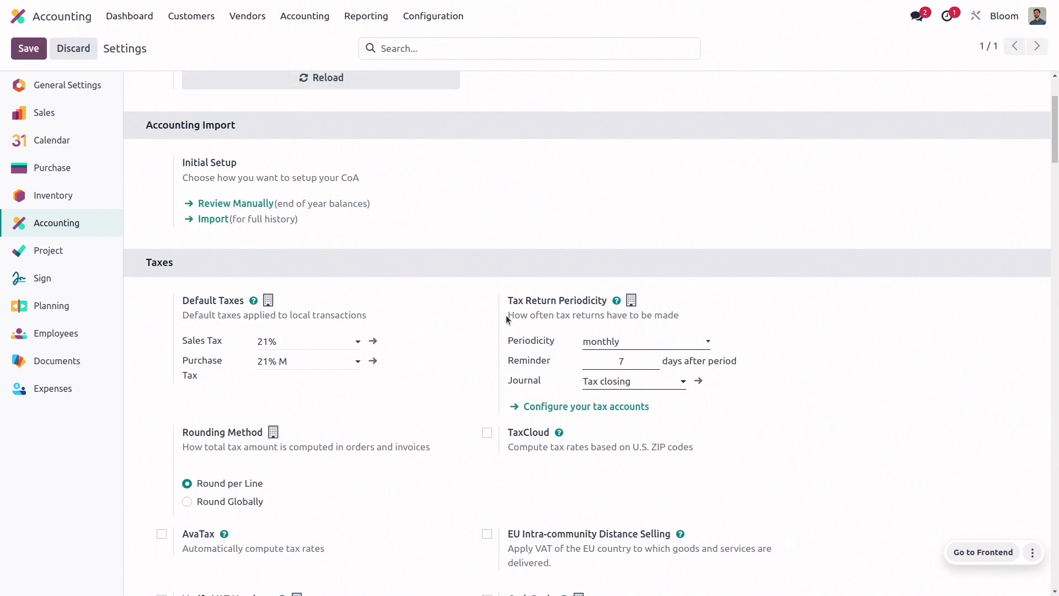
Review the tax groups VAT 21%, 12%, 6% and 0% and their accounts 451200 and 411200
{"action": "scroll", "coordinate": [668, 380], "scroll_direction": "down", "scroll_amount": 2}
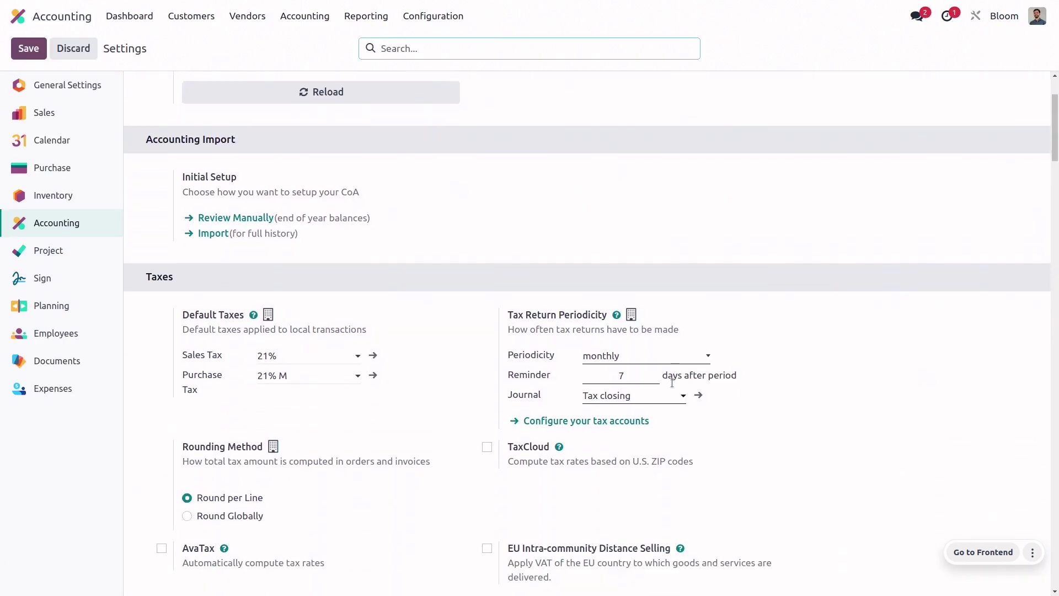
{"action": "scroll", "coordinate": [672, 383], "scroll_direction": "down", "scroll_amount": 1}
{"action": "left_click", "coordinate": [564, 407]}
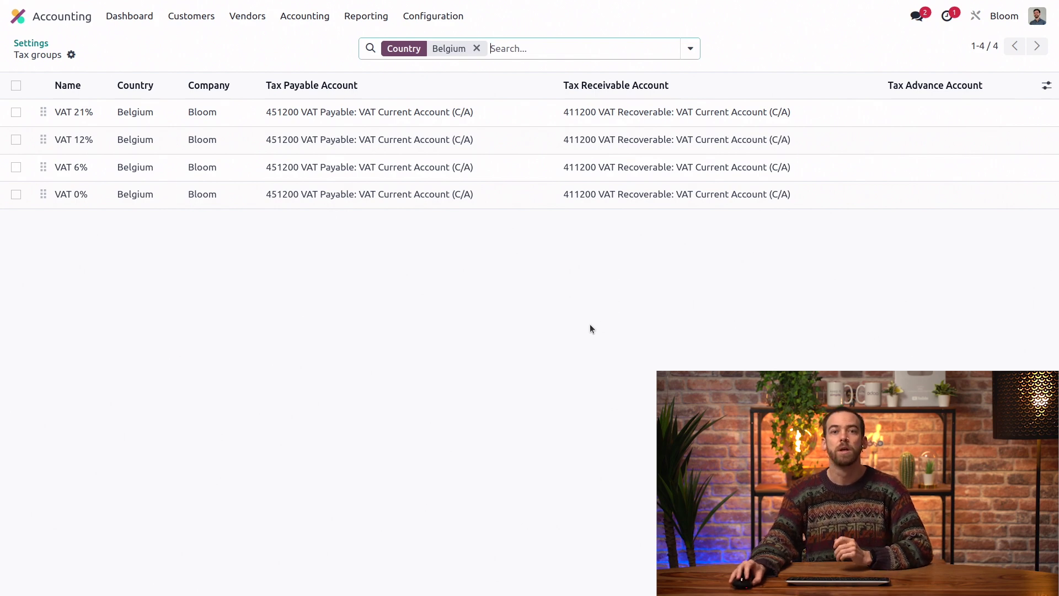
{"action": "left_click", "coordinate": [374, 20]}
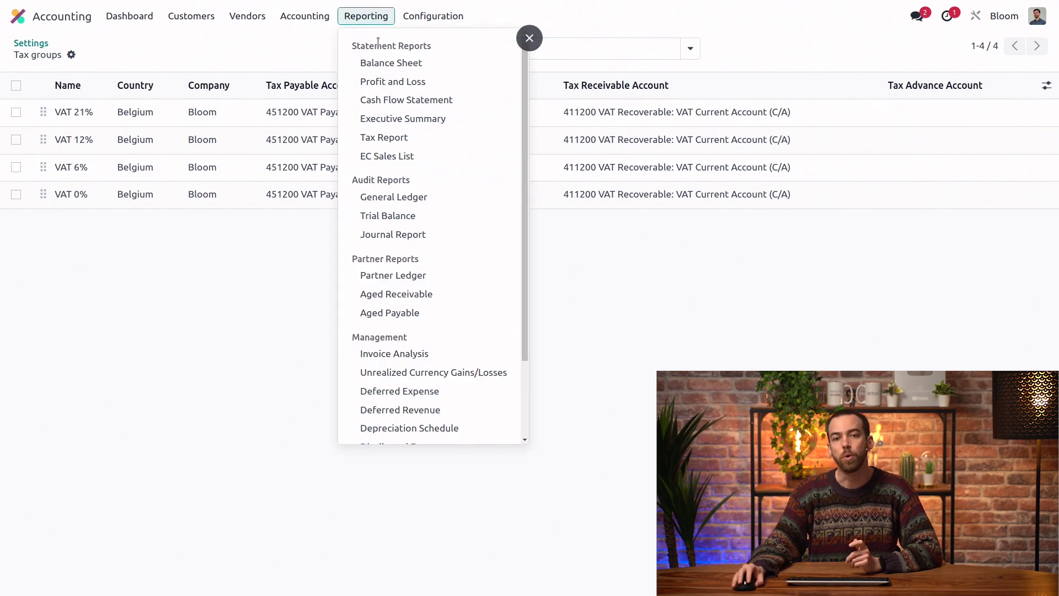
{"action": "left_click", "coordinate": [405, 141]}
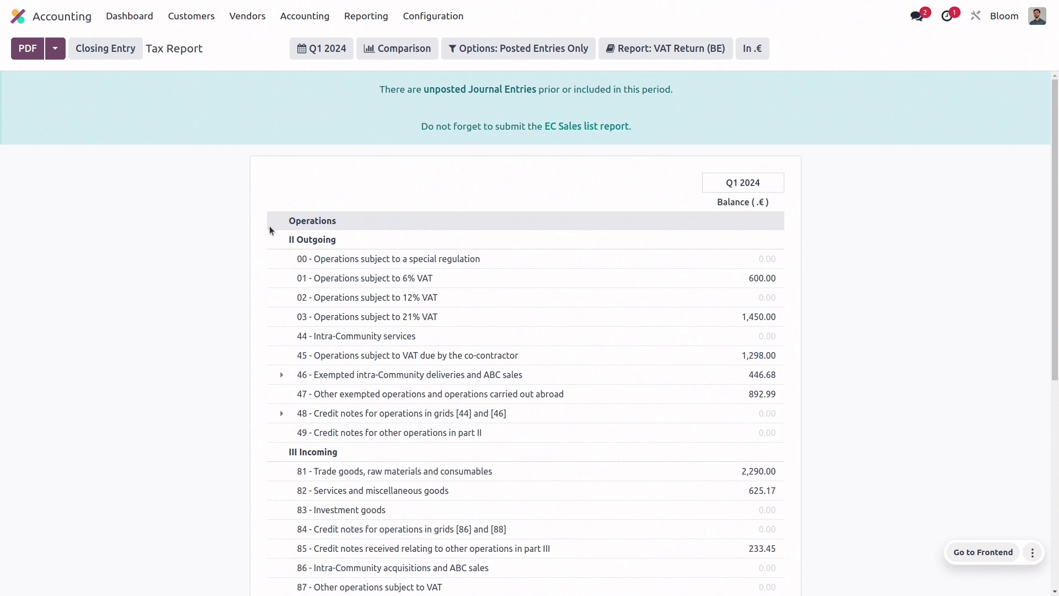
{"action": "scroll", "coordinate": [656, 232], "scroll_direction": "down", "scroll_amount": 3}
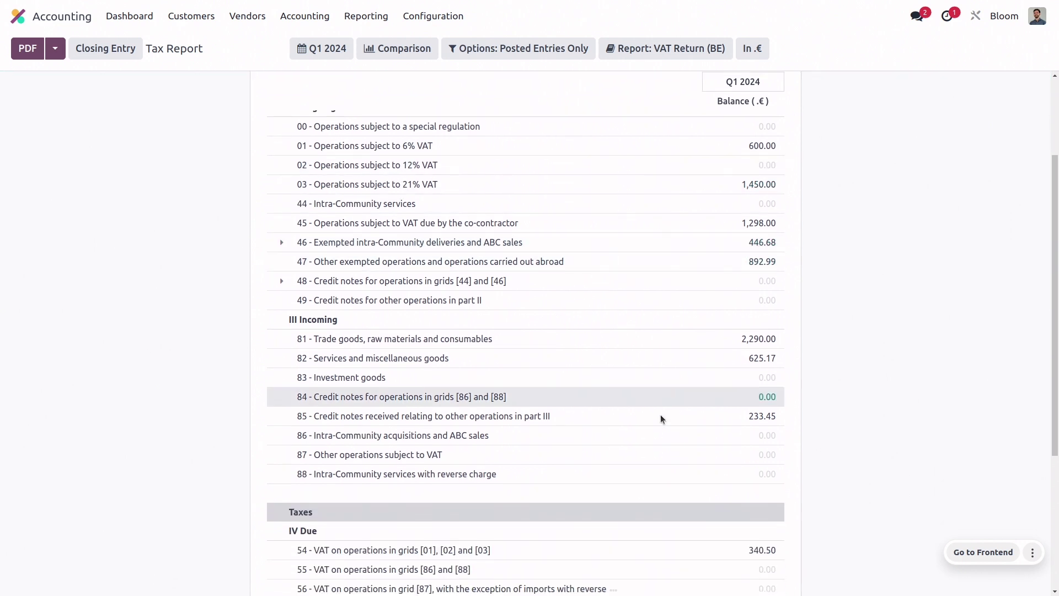
{"action": "scroll", "coordinate": [879, 346], "scroll_direction": "up", "scroll_amount": 3}
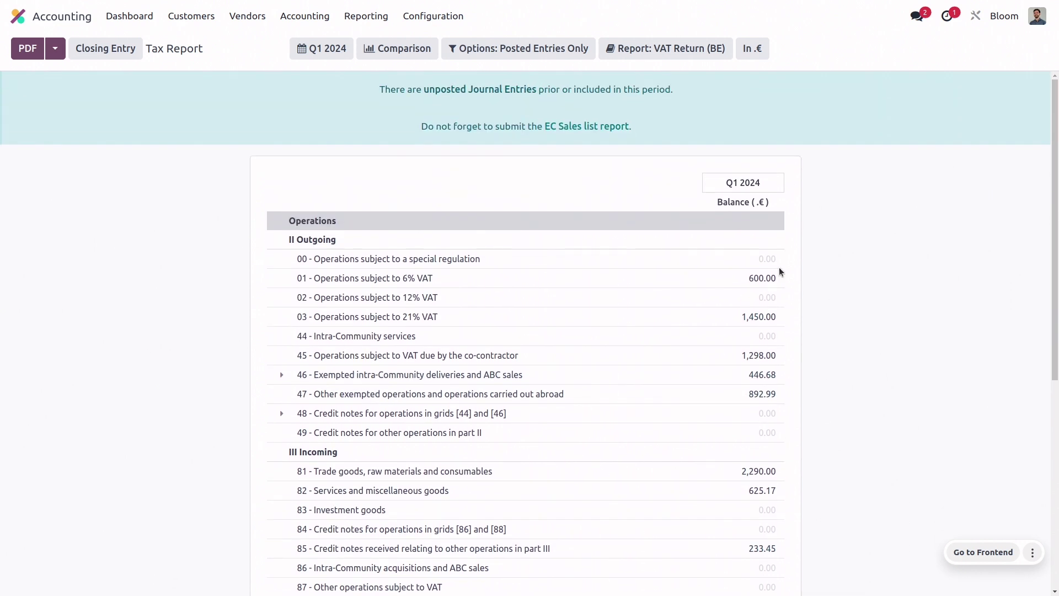
{"action": "left_click", "coordinate": [333, 50]}
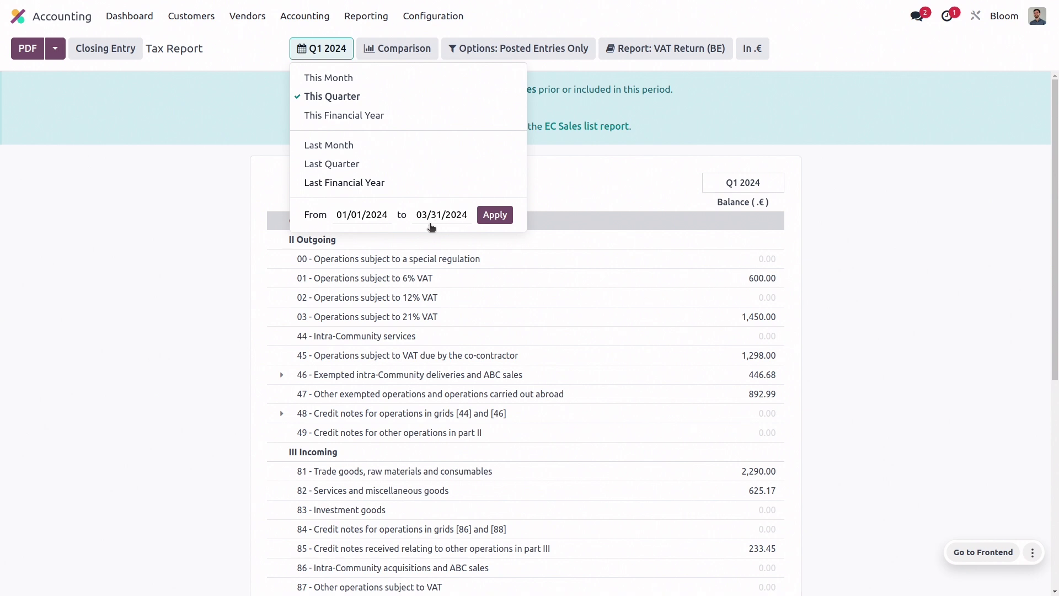
{"action": "left_click", "coordinate": [157, 220]}
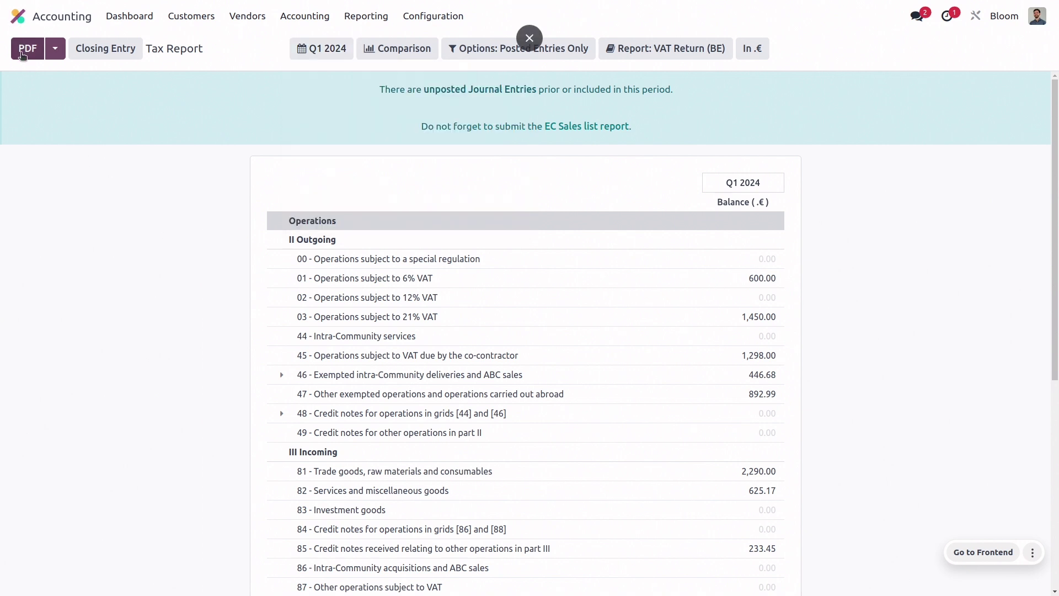
{"action": "left_click", "coordinate": [56, 49]}
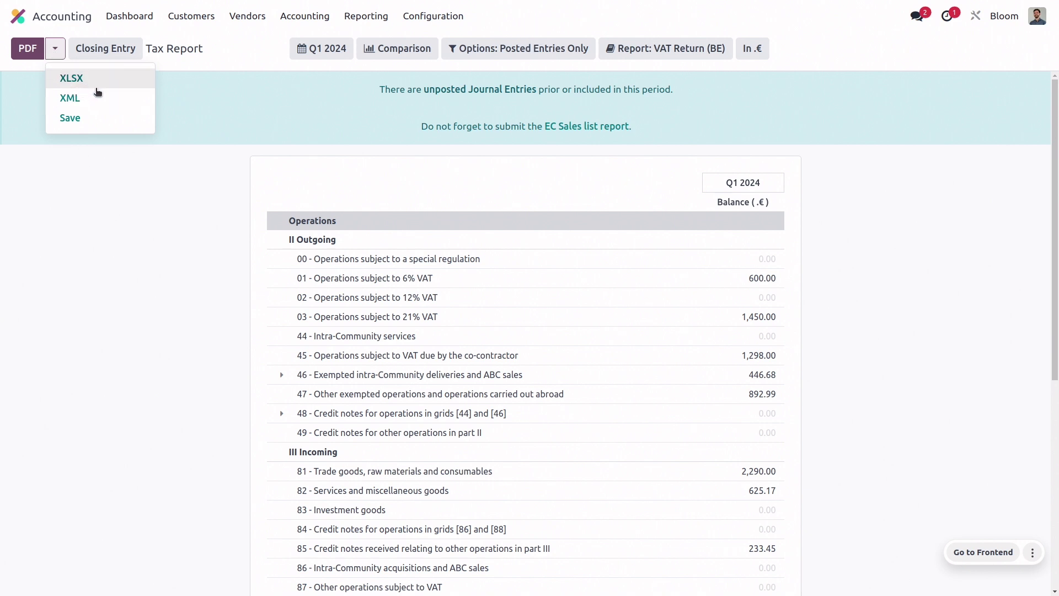
{"action": "left_click", "coordinate": [120, 223]}
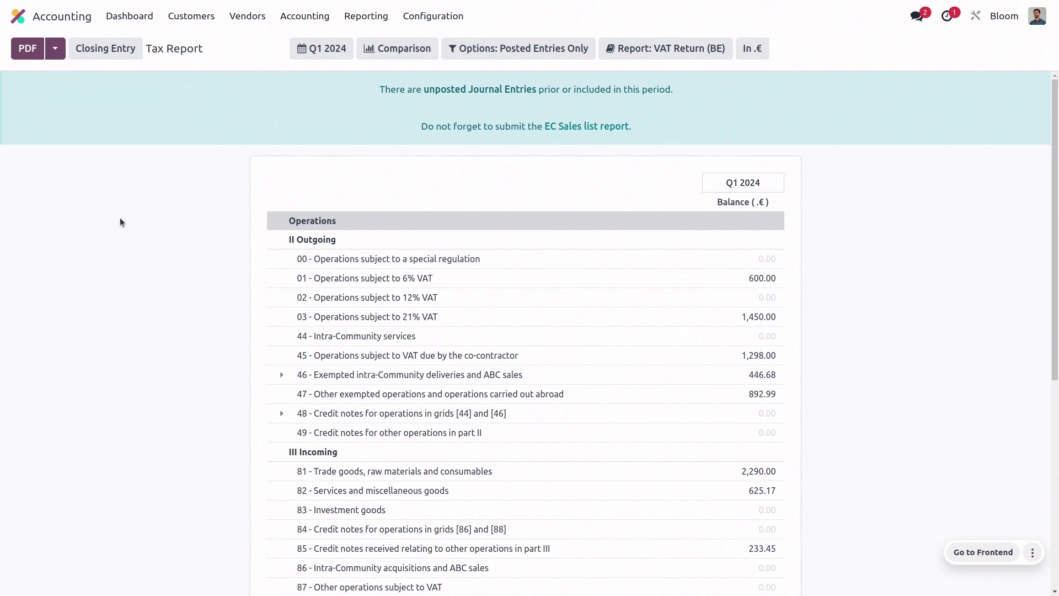
{"action": "left_click", "coordinate": [126, 50]}
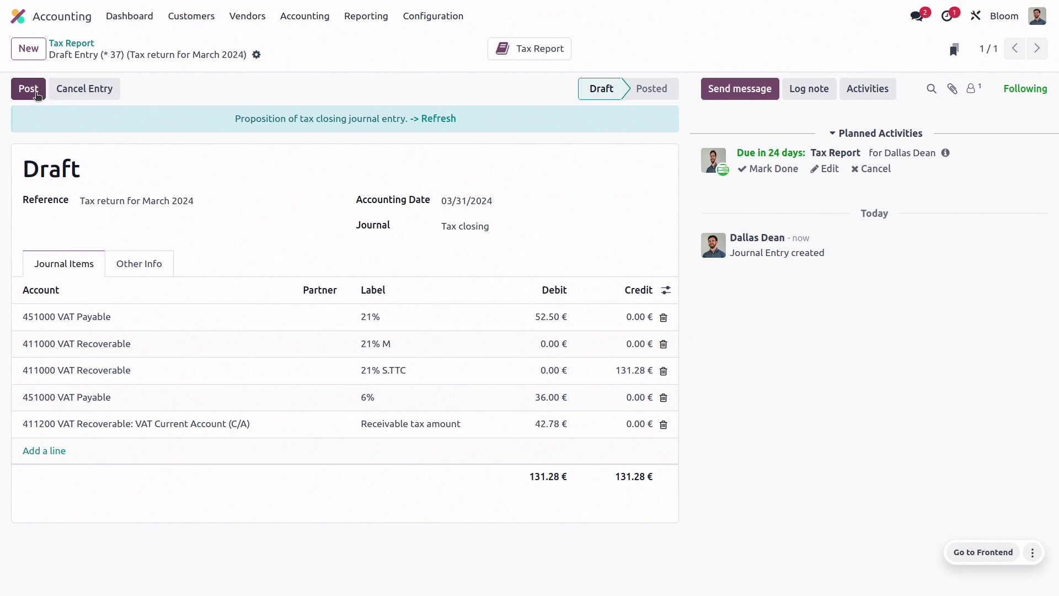
Post the draft tax closing entry so it becomes TAX/2024/03/0001
{"action": "left_click", "coordinate": [37, 95]}
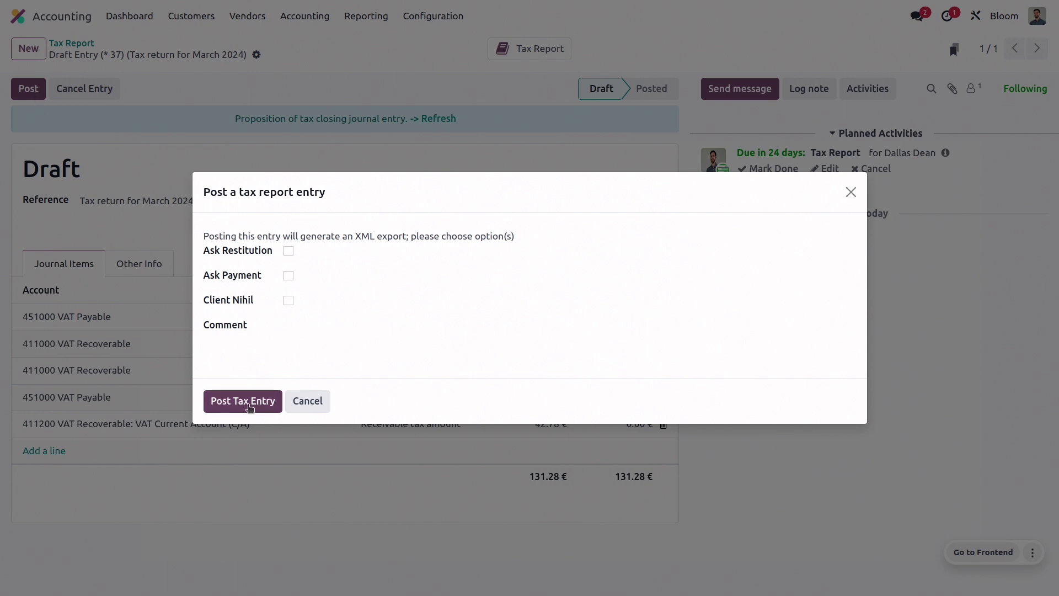
{"action": "left_click", "coordinate": [249, 407]}
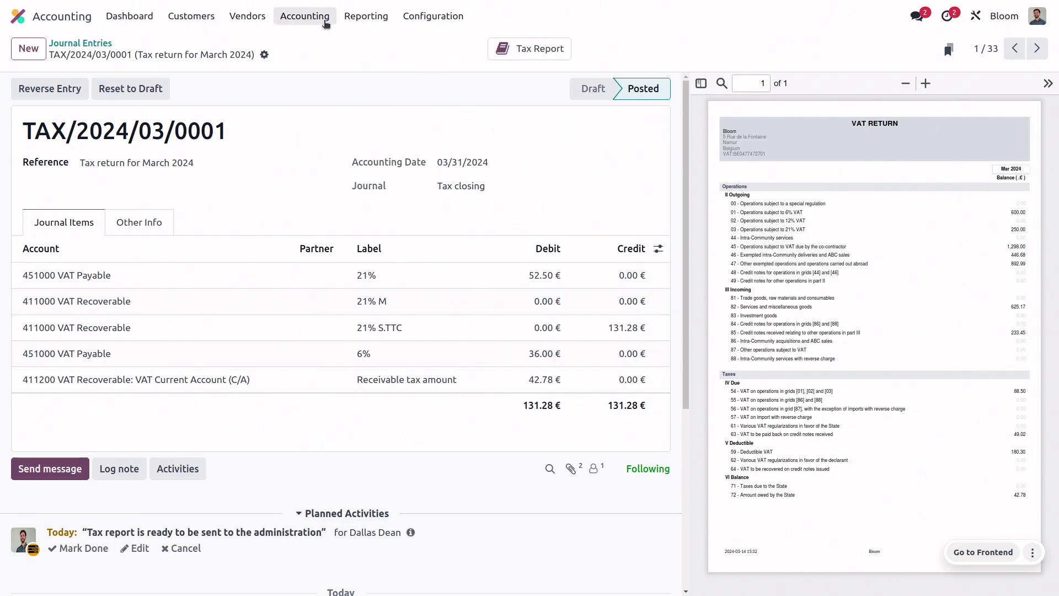
Set the Tax Return Lock Date to 03/14/2024, then go back to the dashboard
{"action": "left_click", "coordinate": [305, 16]}
{"action": "left_click", "coordinate": [331, 202]}
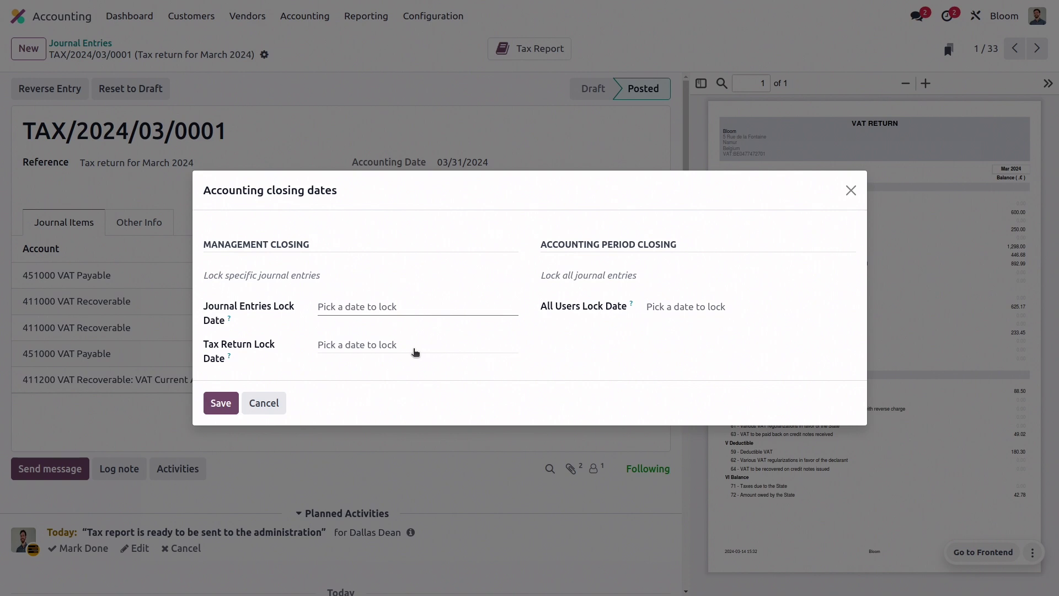
{"action": "left_click", "coordinate": [415, 352]}
{"action": "left_click", "coordinate": [468, 203]}
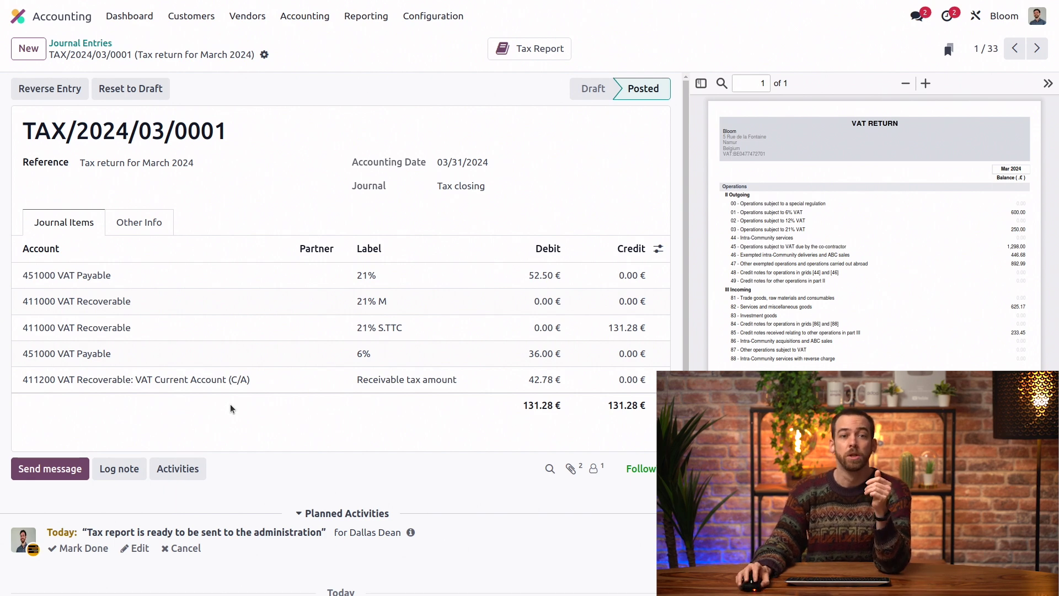
{"action": "left_click", "coordinate": [136, 15]}
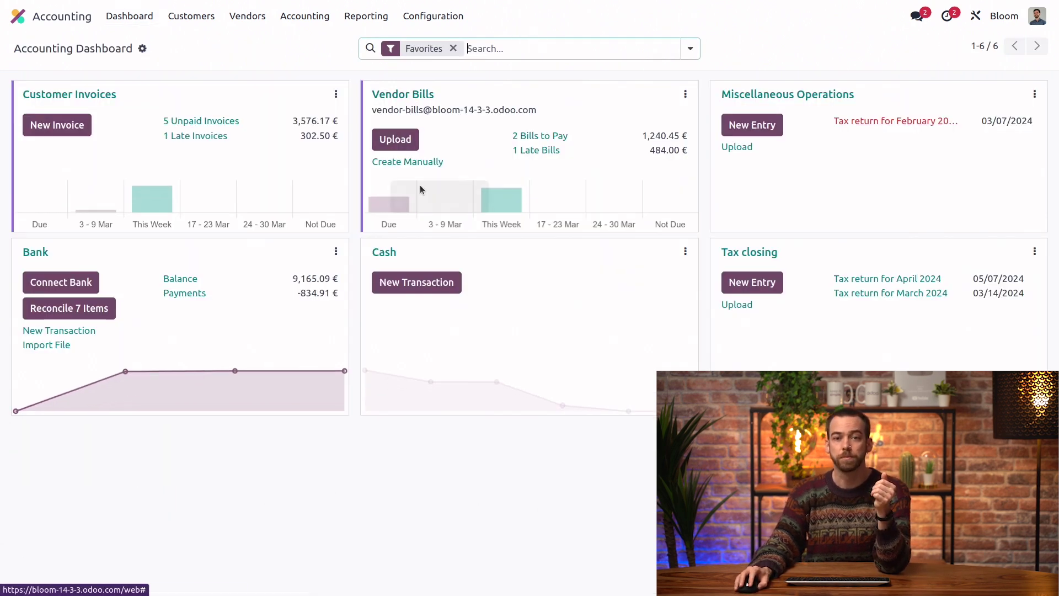
Start a manual vendor bill from plnt wrld dated 02/27/2024
{"action": "left_click", "coordinate": [420, 162]}
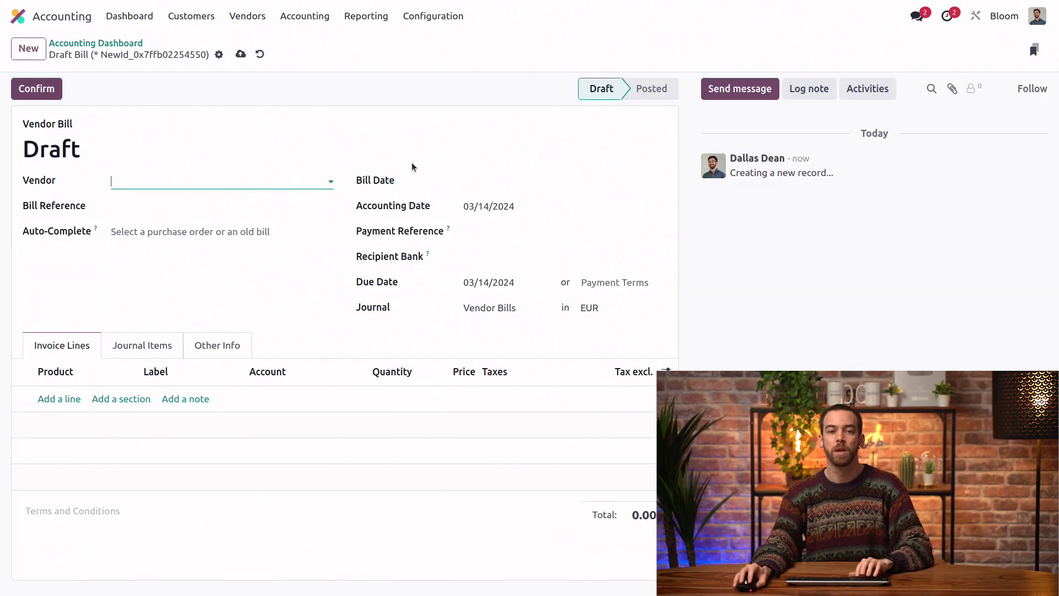
{"action": "left_click", "coordinate": [242, 181]}
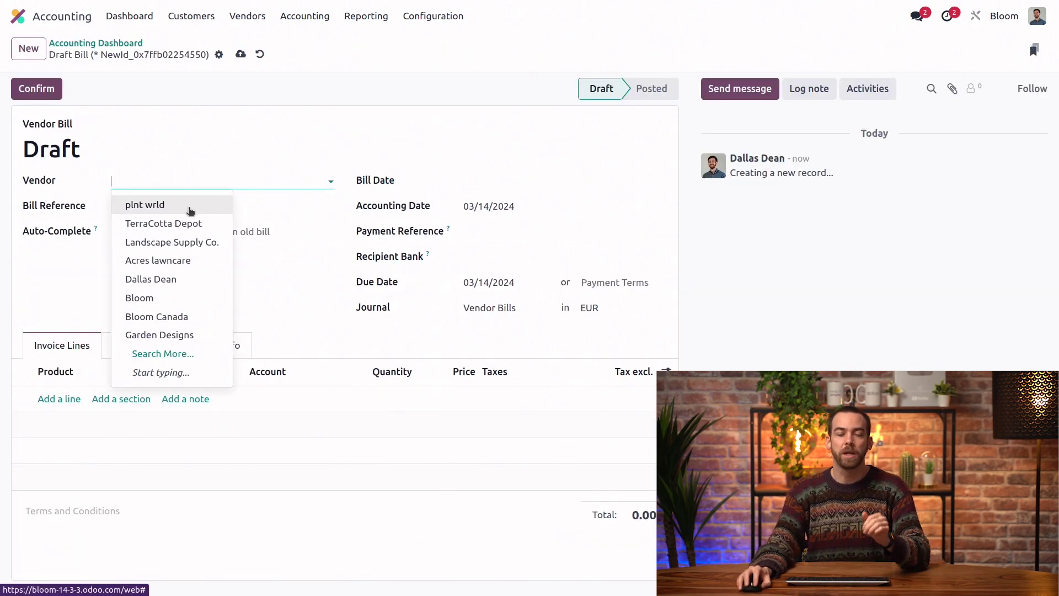
{"action": "left_click", "coordinate": [195, 209]}
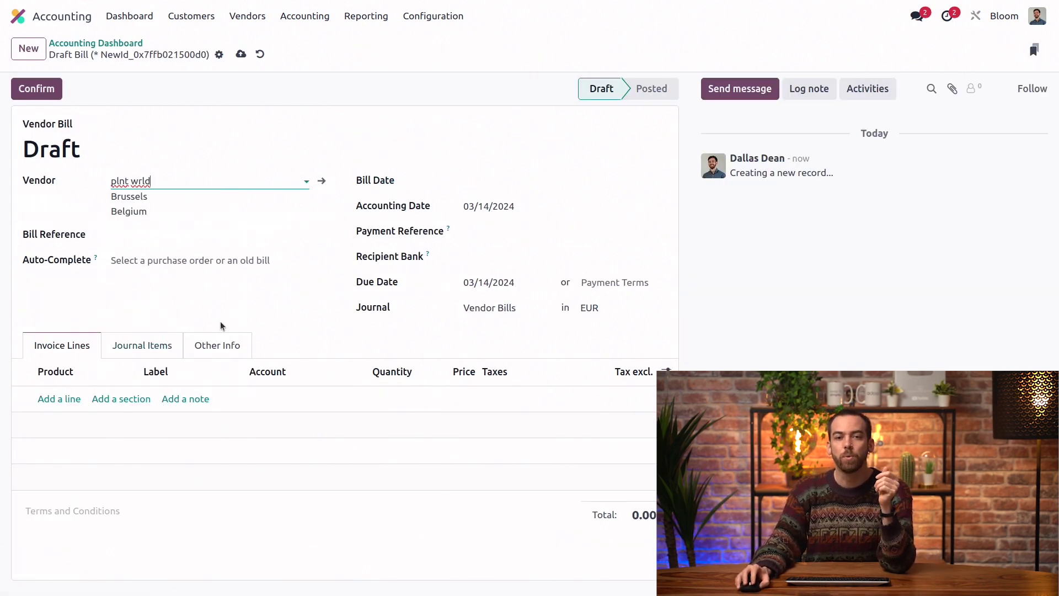
{"action": "left_click", "coordinate": [501, 181]}
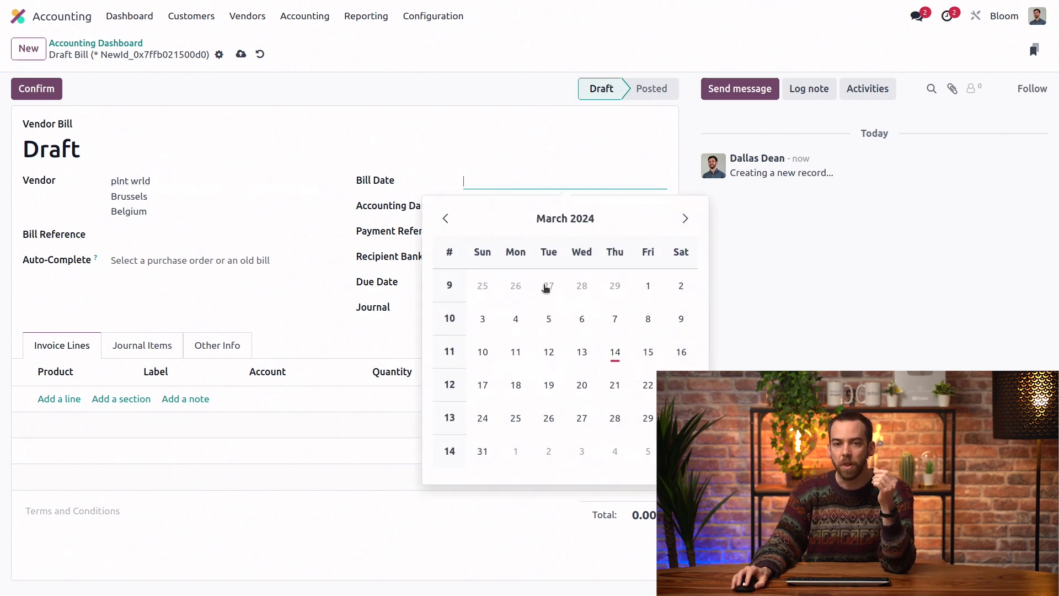
{"action": "left_click", "coordinate": [546, 286]}
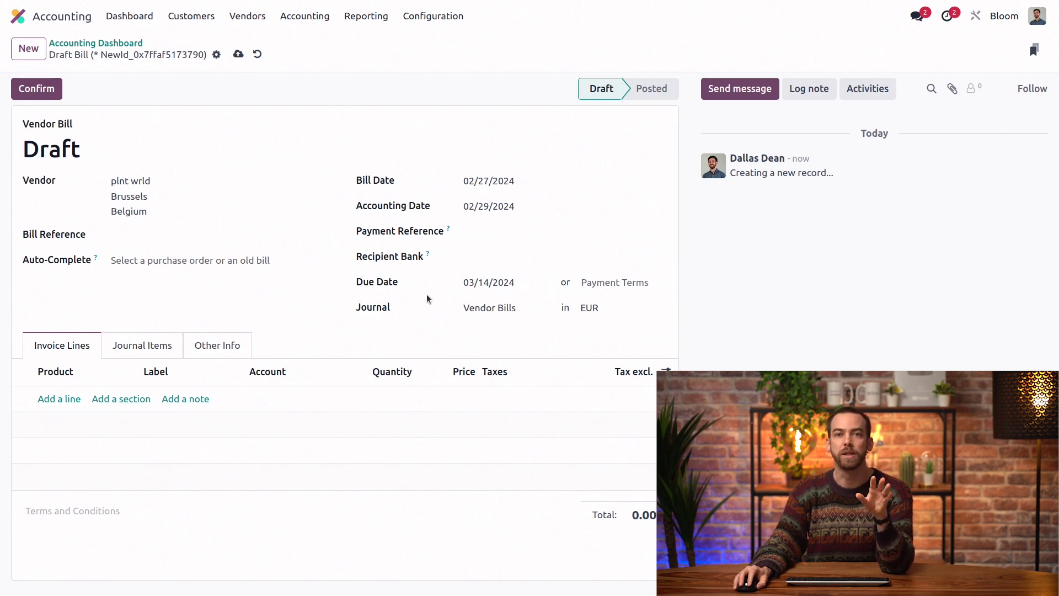
Add a Japanese maple tree line to the bill
{"action": "left_click", "coordinate": [62, 401]}
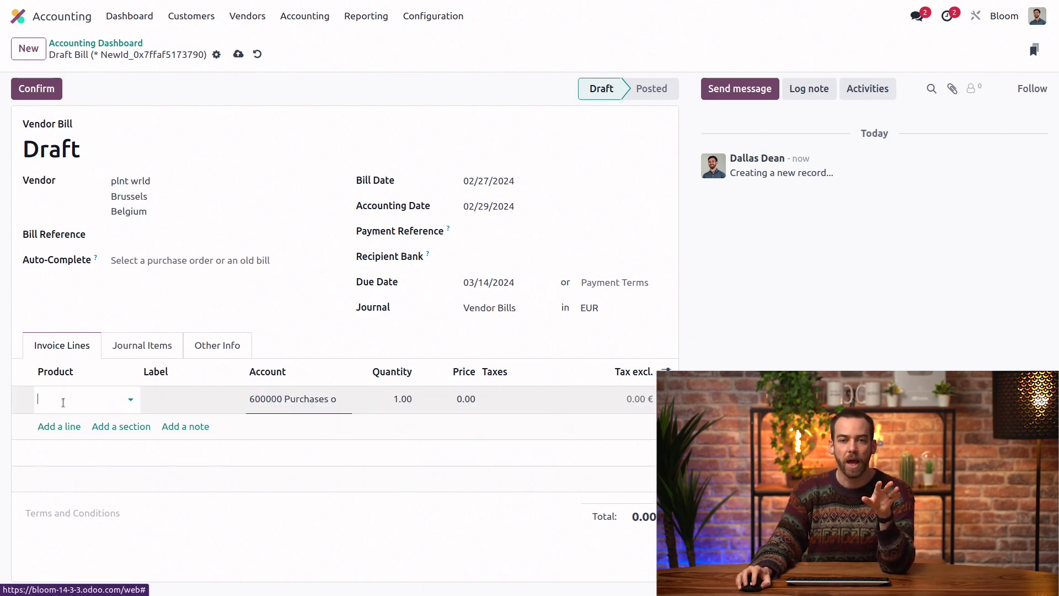
{"action": "left_click", "coordinate": [88, 403]}
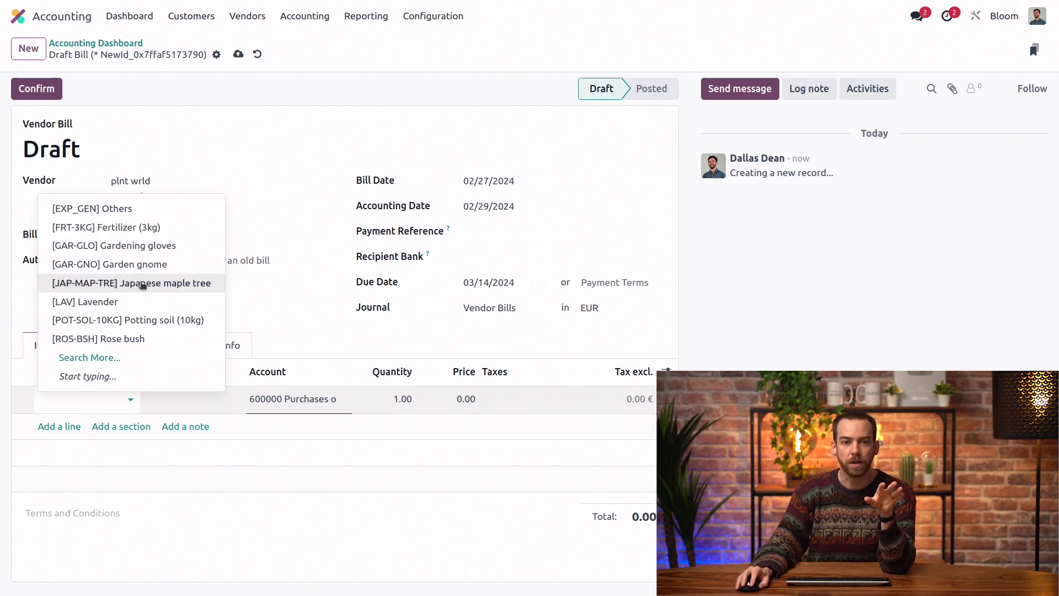
{"action": "left_click", "coordinate": [140, 282]}
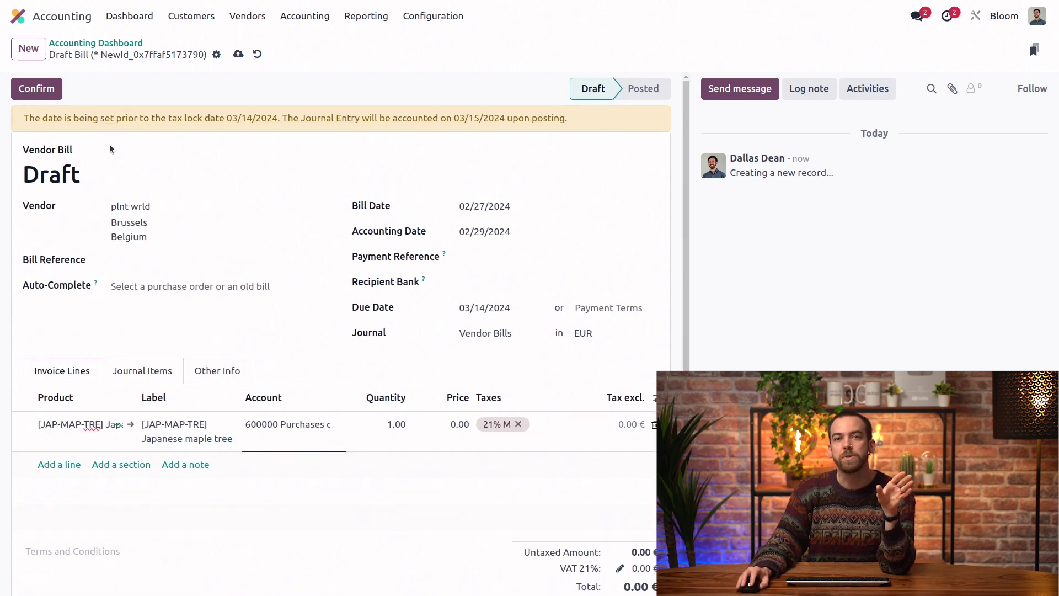